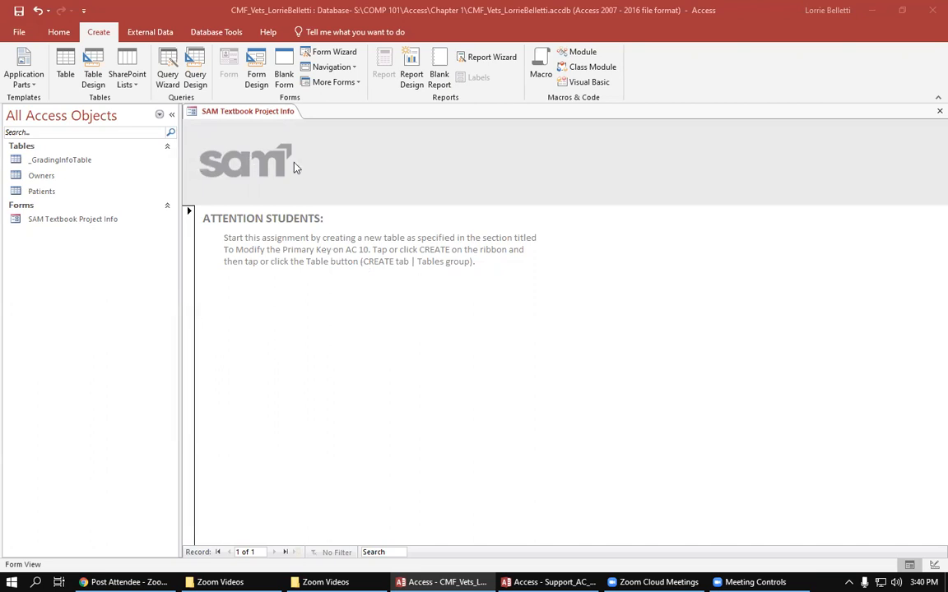
- Start importing external data from another Access database into the current database
click(166, 34)
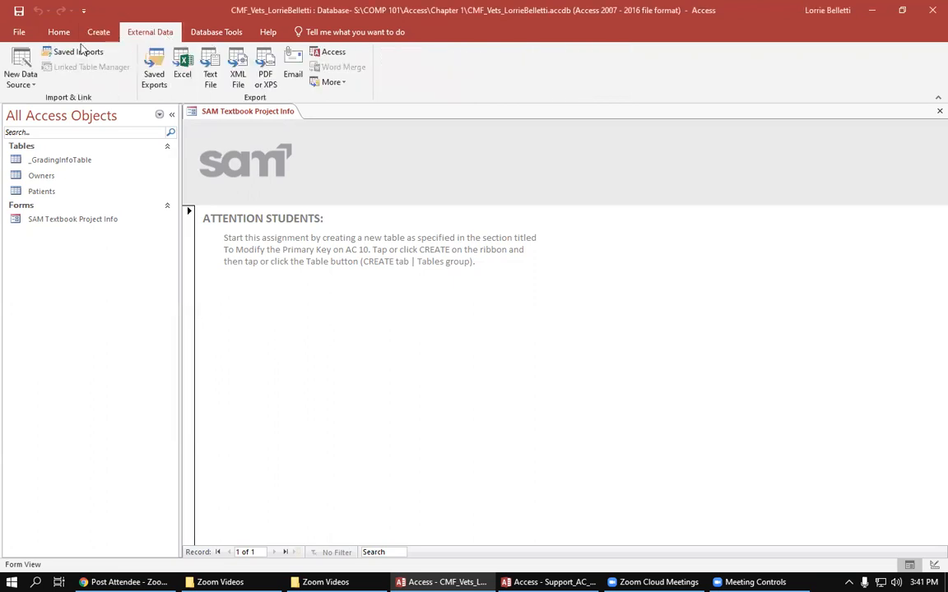
click(31, 78)
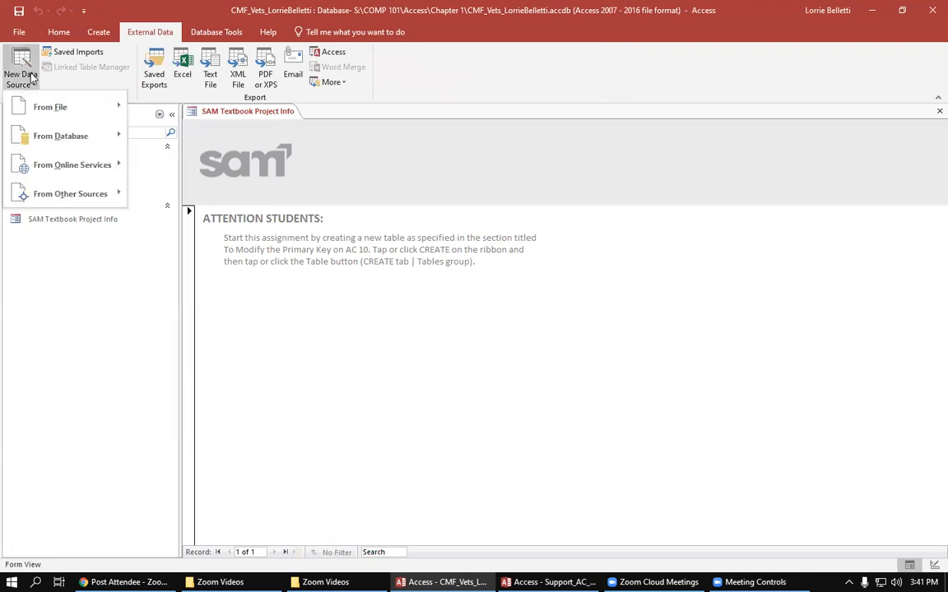
mouse_move(42, 141)
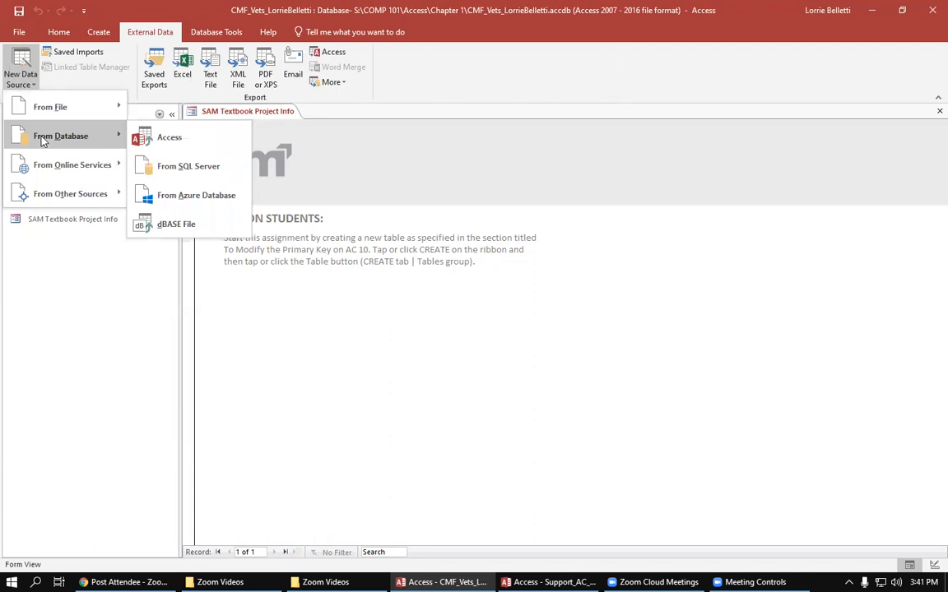
click(180, 139)
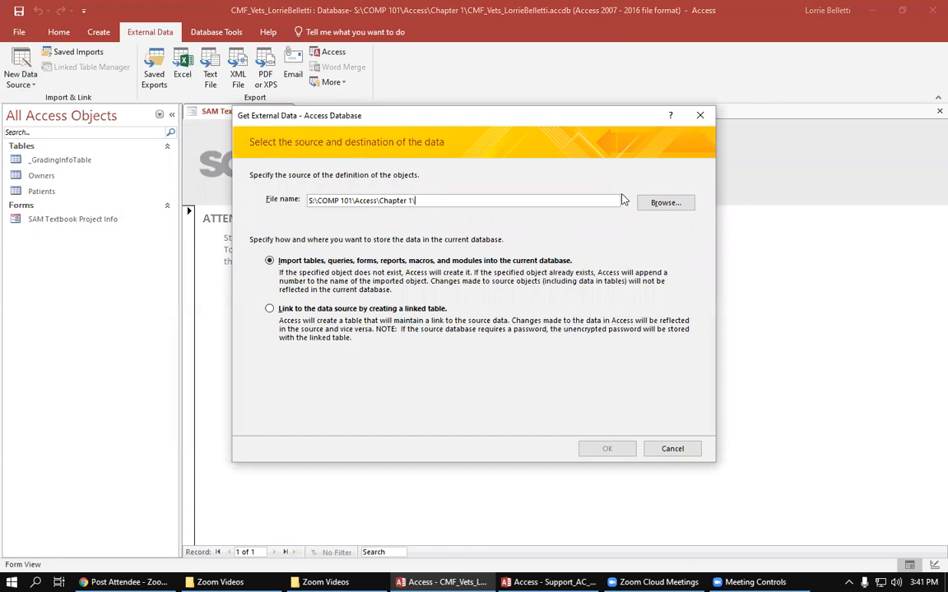
- Choose Support_AC_CMF_Vets_Extra_Tables from the COMP 101\Access\Chapter 1 folder on the Student (S:) drive as the import source
click(673, 203)
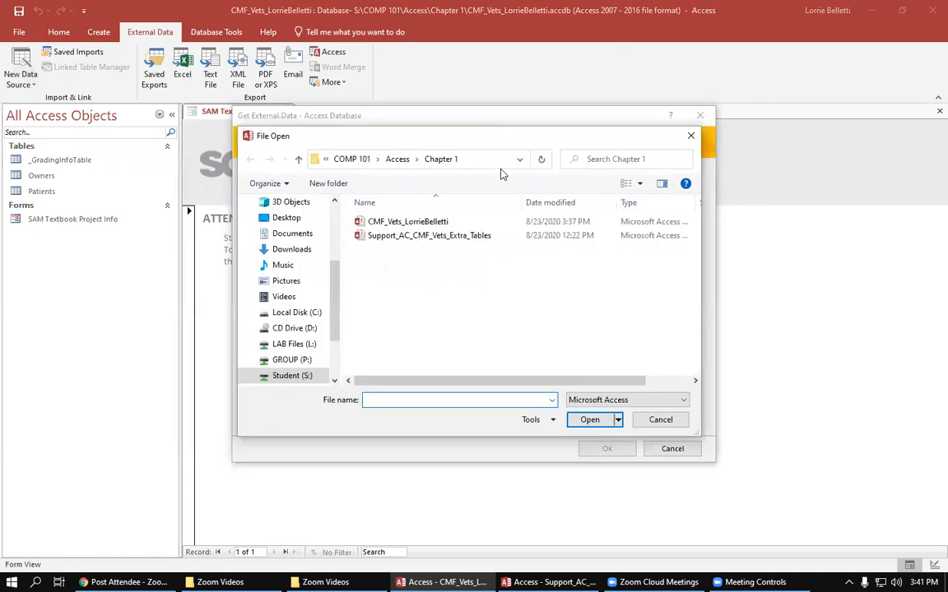
drag(338, 285, 303, 359)
click(293, 316)
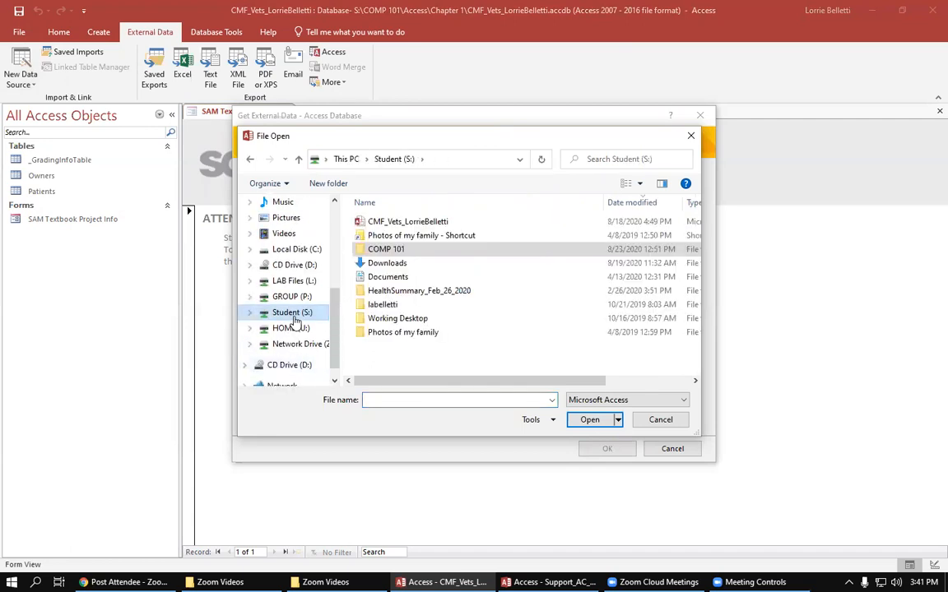
double_click(393, 251)
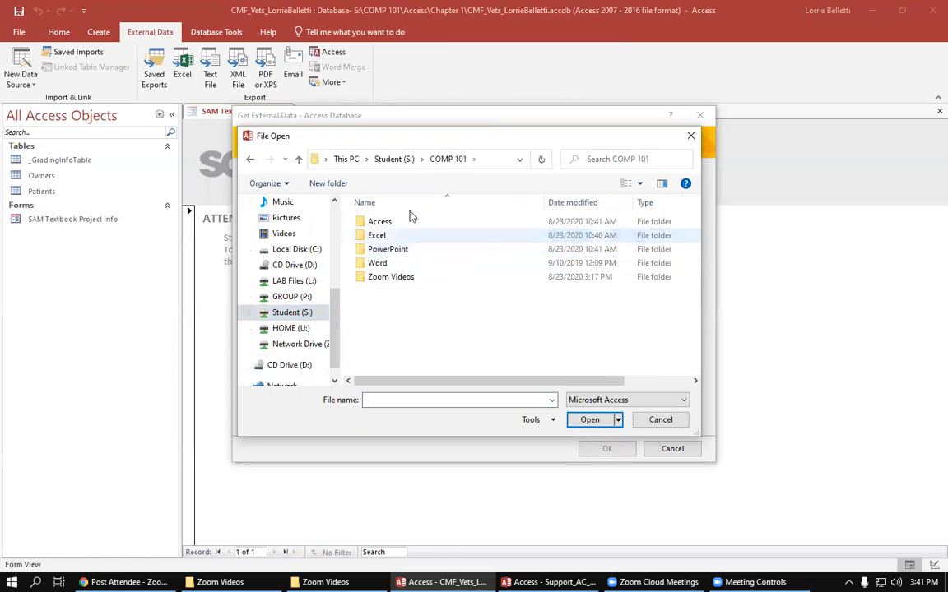
double_click(380, 222)
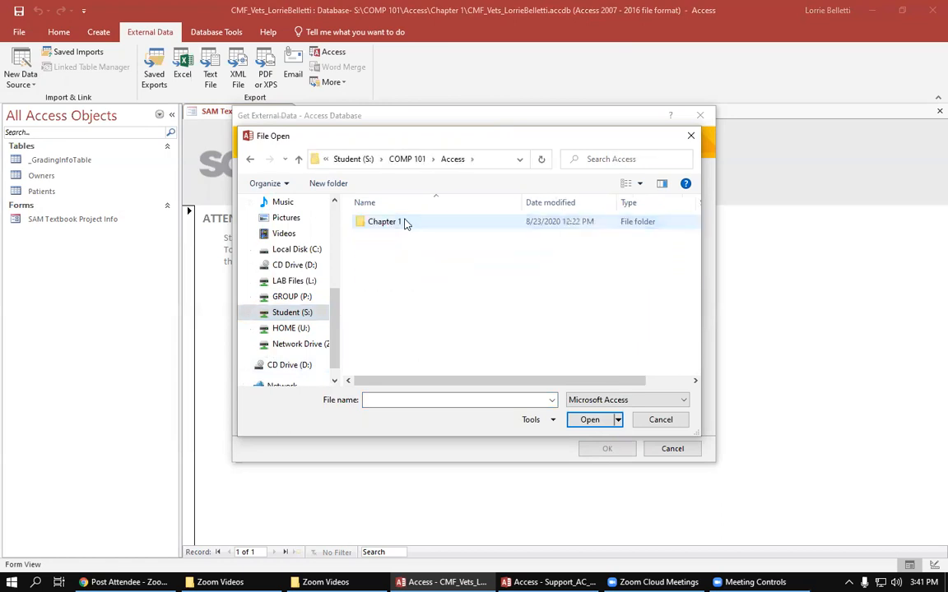
double_click(404, 223)
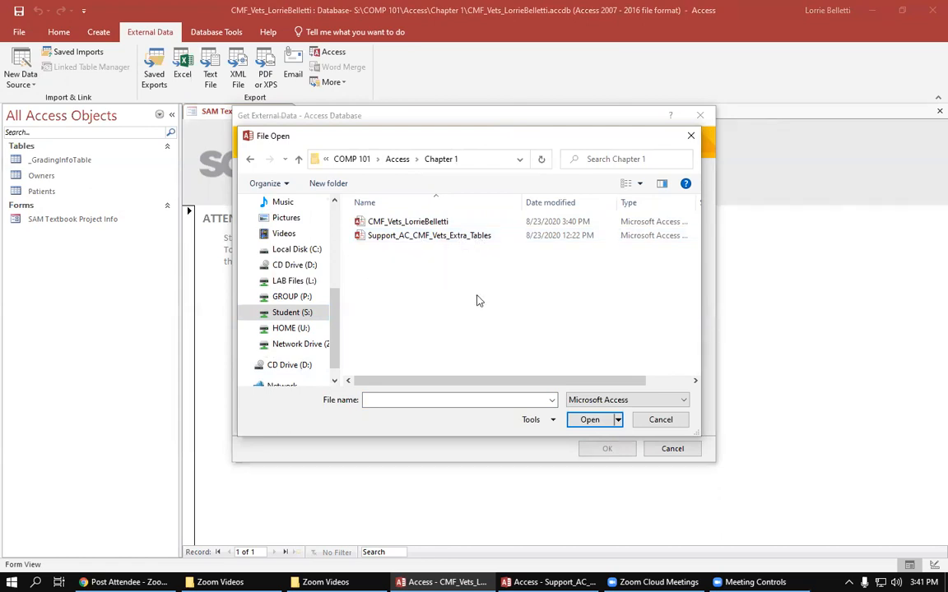
click(581, 422)
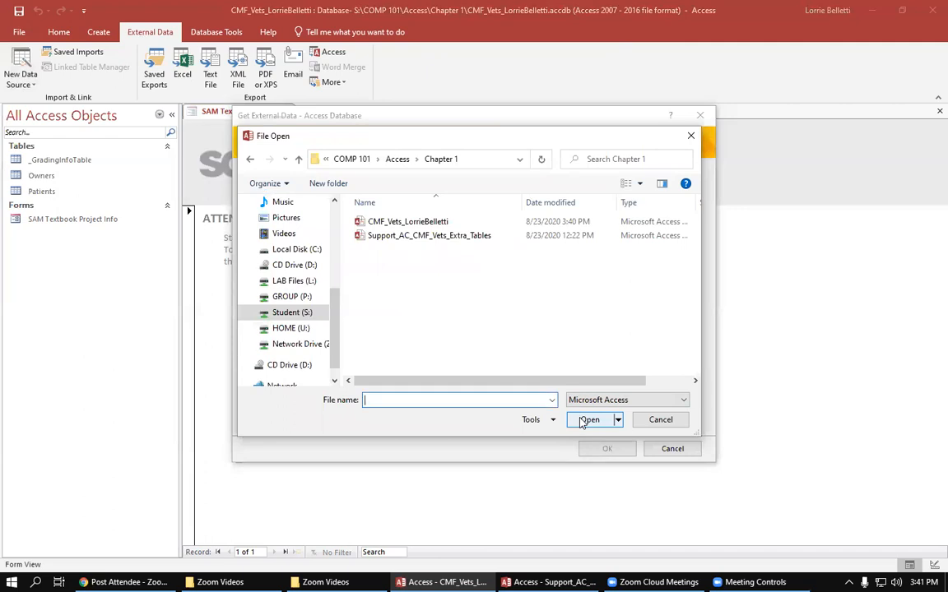
click(445, 238)
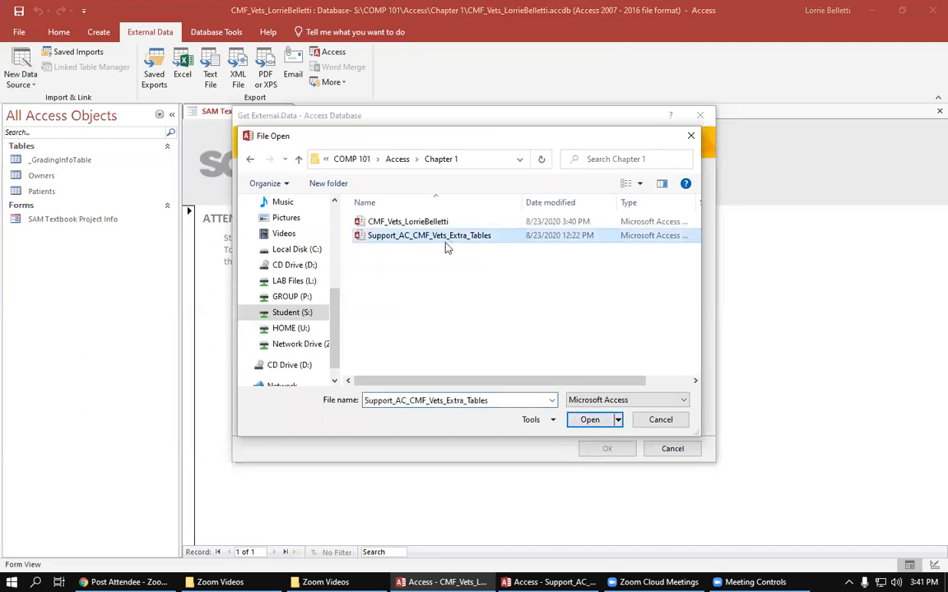
click(590, 420)
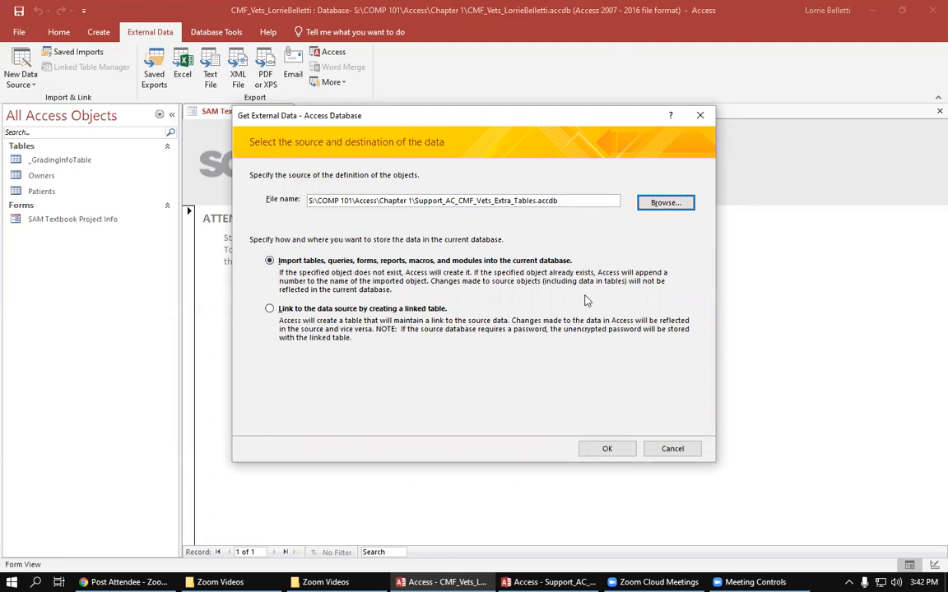
- Import the Appointments, Treatment Cost and Veterinarians tables without saving the import steps, and review the imported Appointments table
click(607, 450)
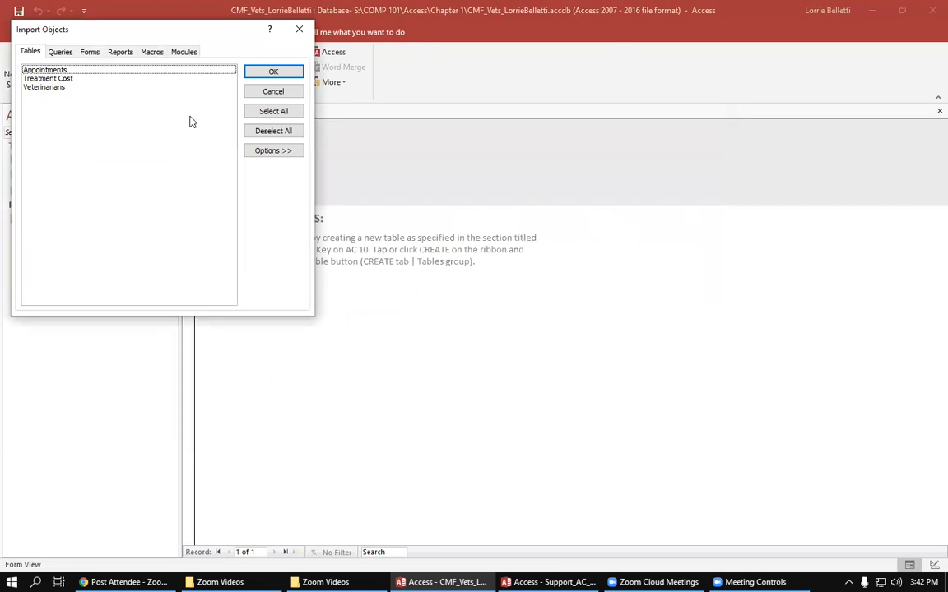
click(273, 111)
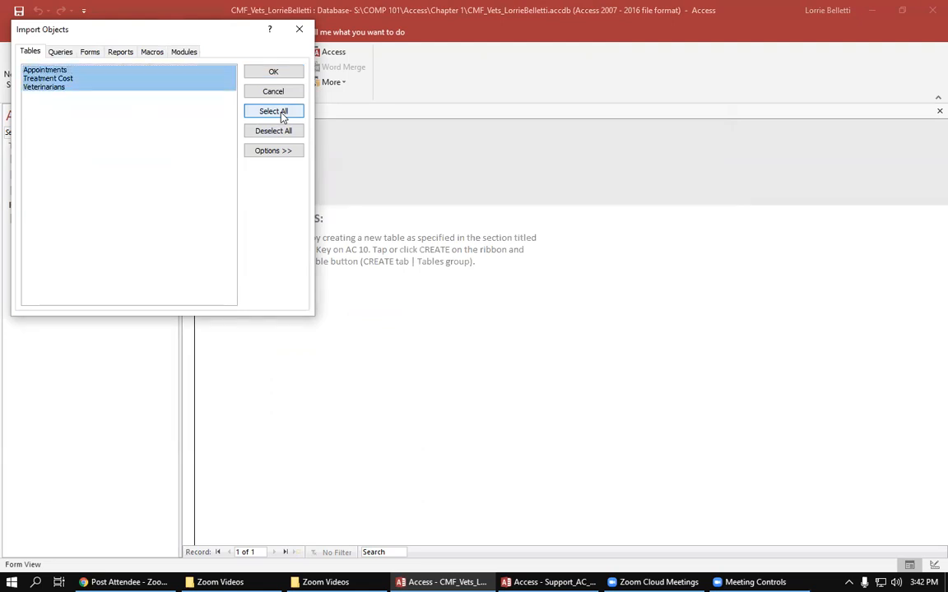
click(279, 72)
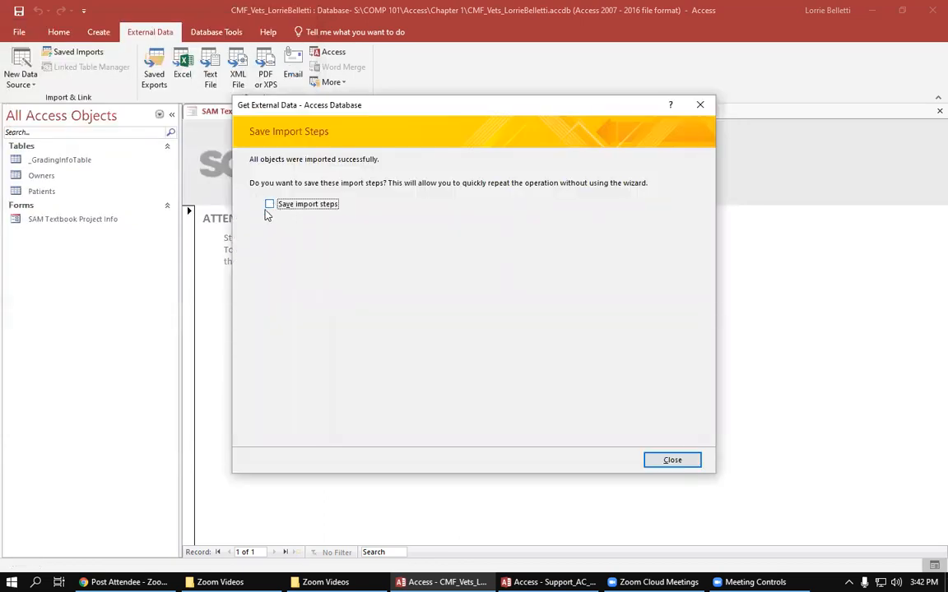
click(687, 462)
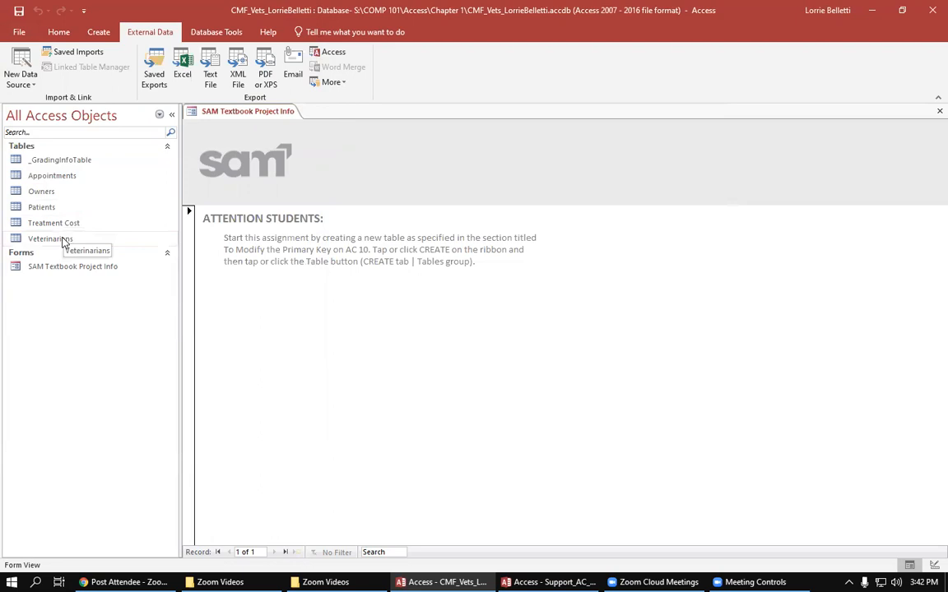
double_click(68, 181)
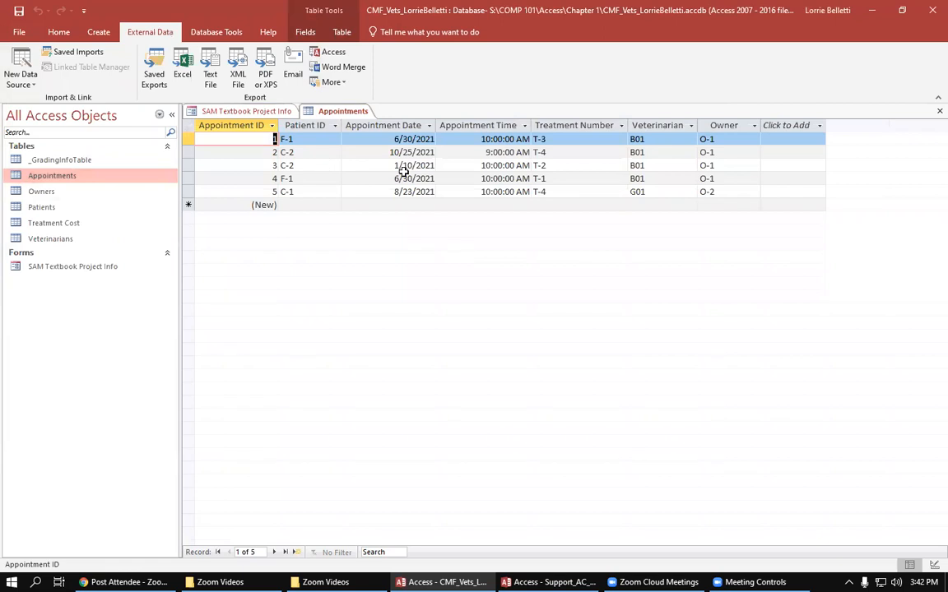
click(939, 111)
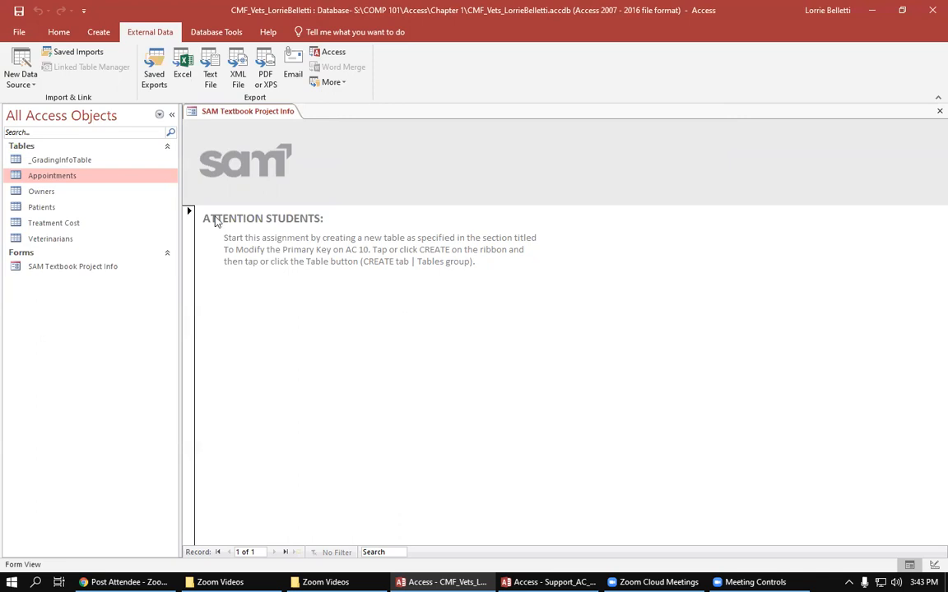
- Start a new query with the Simple Query Wizard, using the Owners table as its source
click(103, 35)
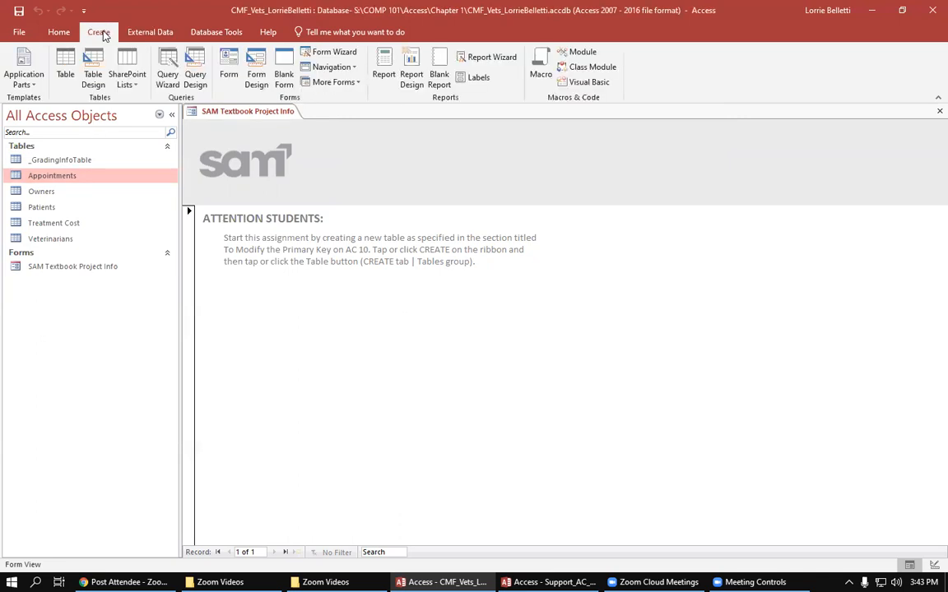
click(171, 83)
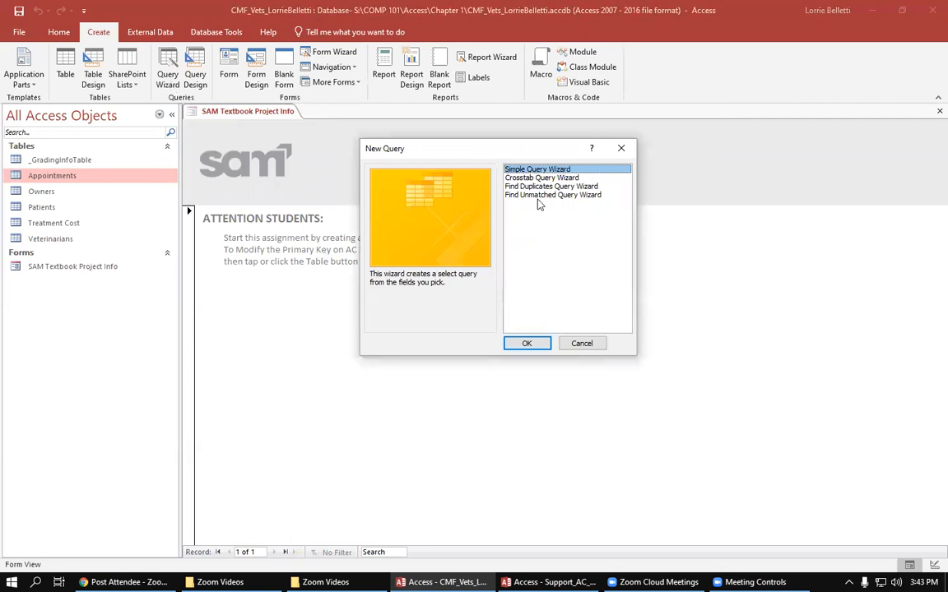
click(527, 343)
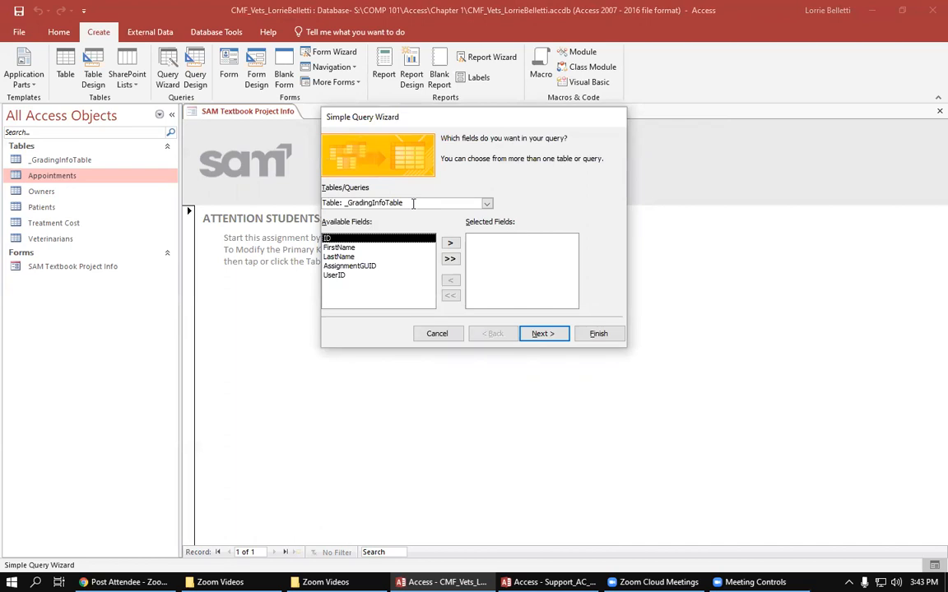
click(487, 204)
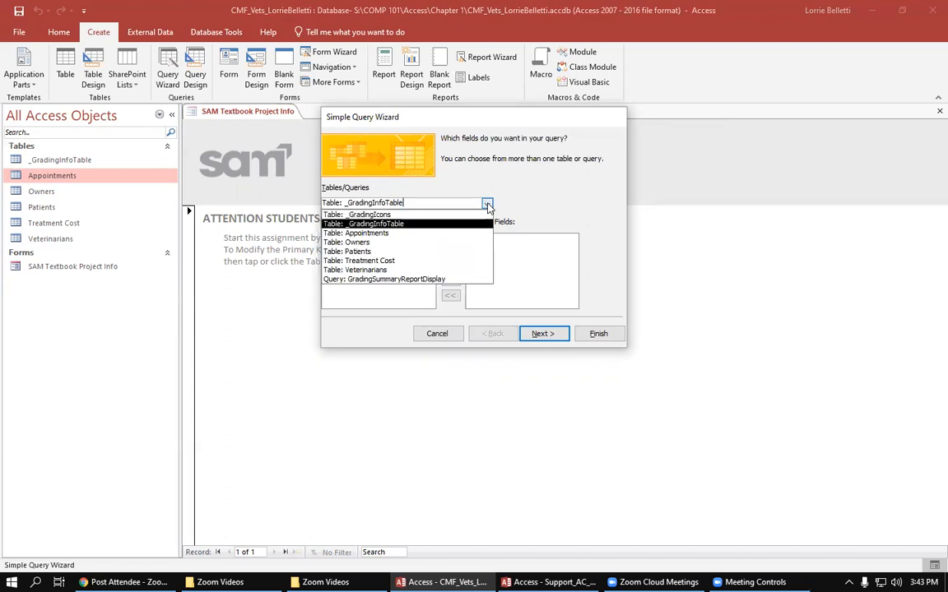
click(403, 243)
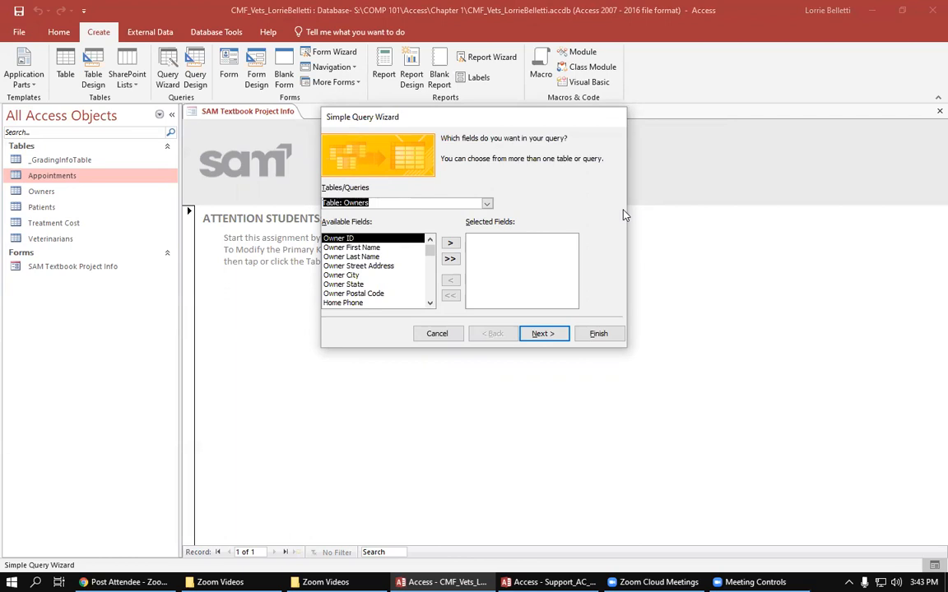
- Add the Owner First Name, Last Name, Street Address, City, State and Postal Code fields to the query
click(385, 249)
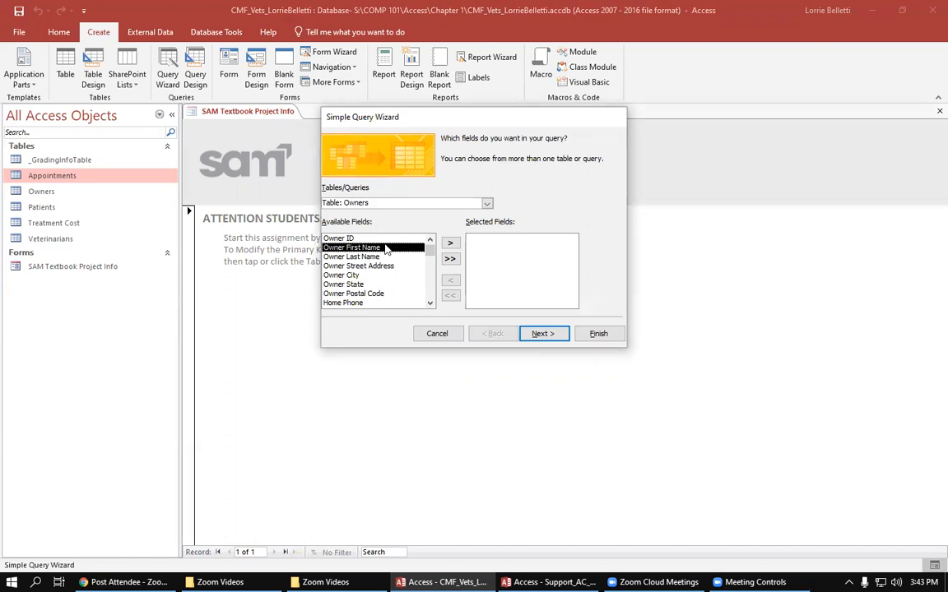
click(450, 245)
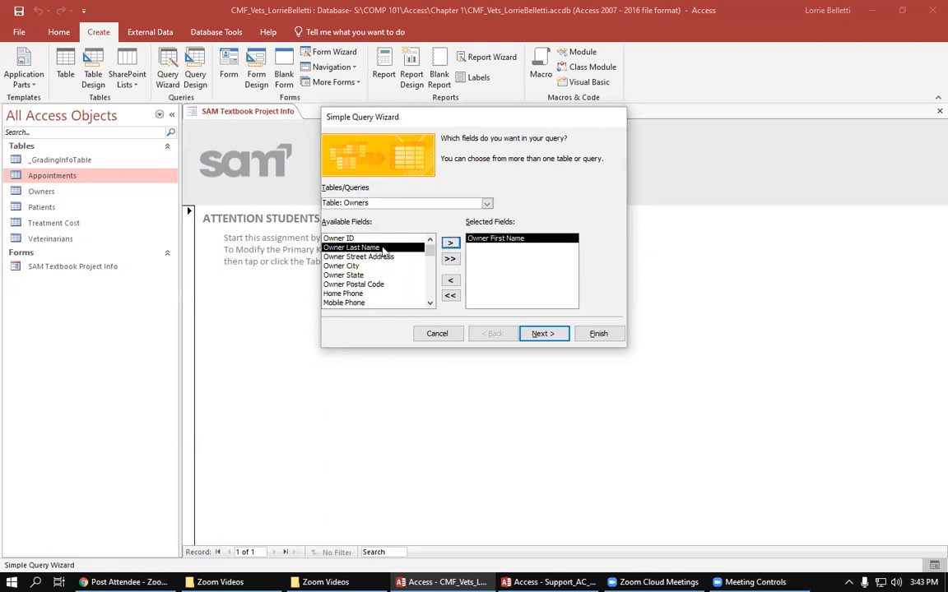
click(450, 244)
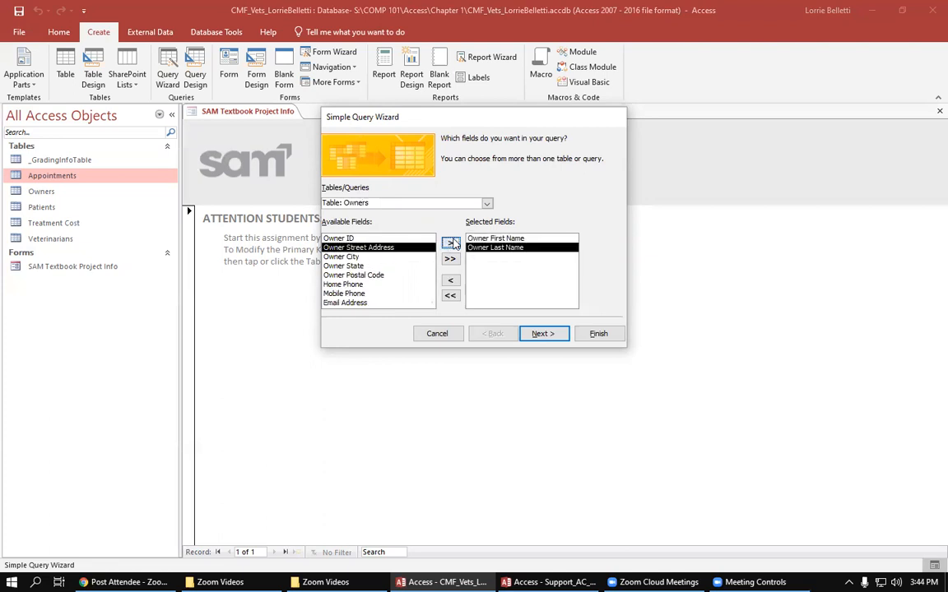
click(451, 245)
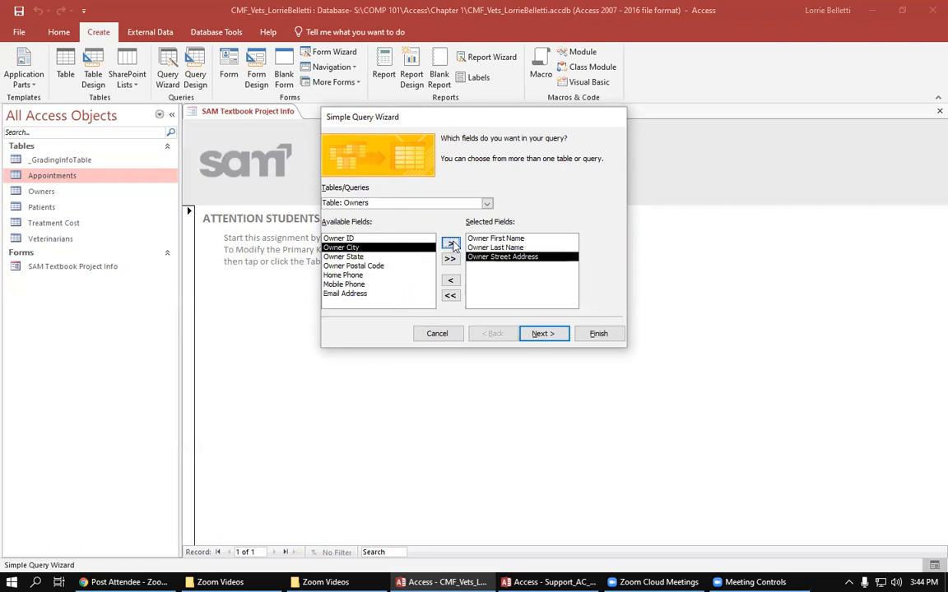
click(451, 245)
click(451, 245)
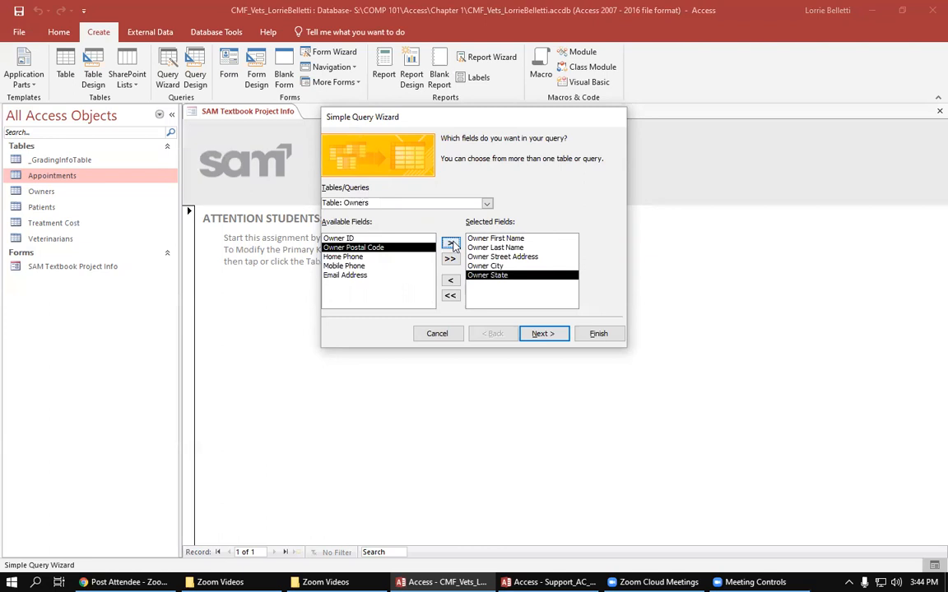
click(451, 244)
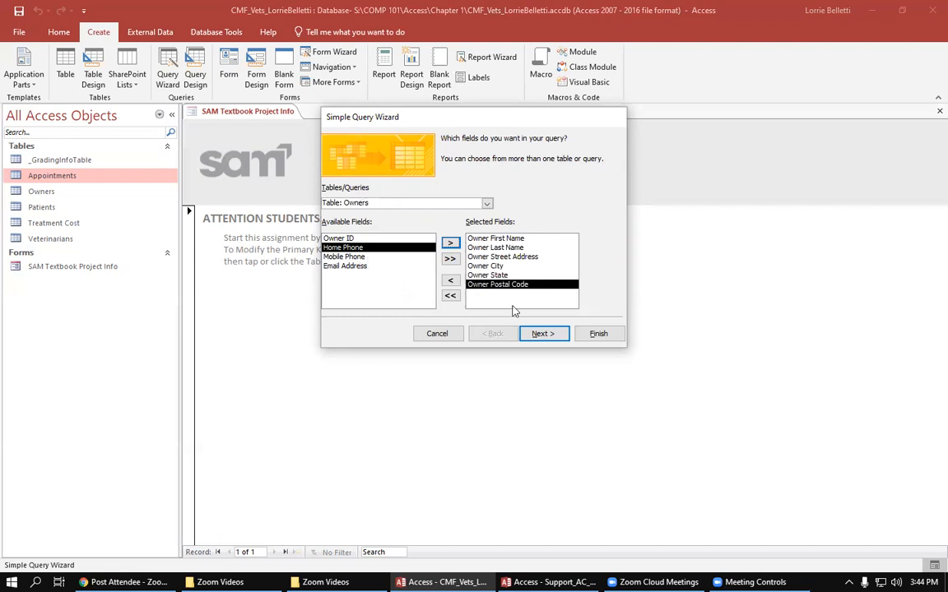
- Finish the query with the title Owners Query, open it to view its information, and select it among the database objects
click(544, 334)
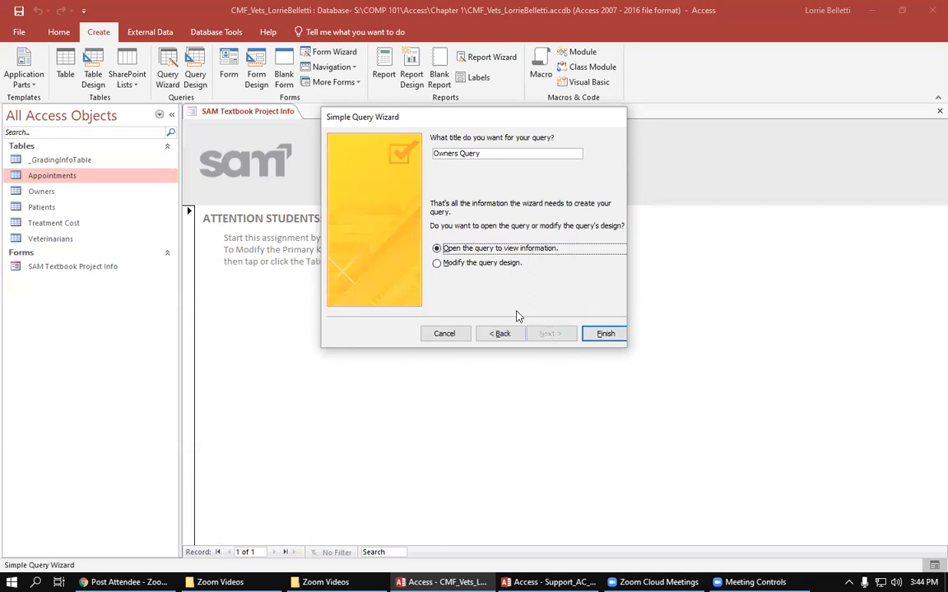
click(498, 153)
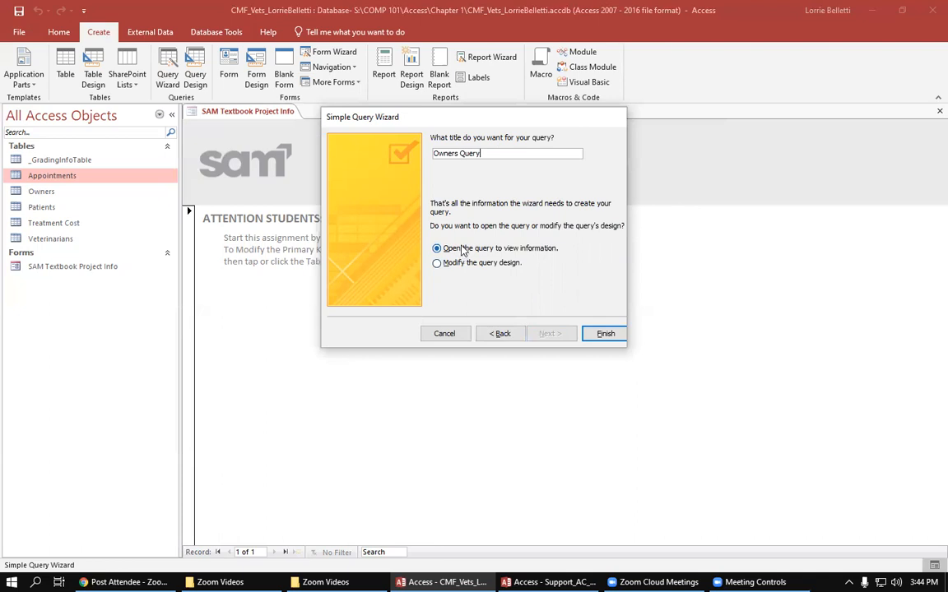
click(606, 334)
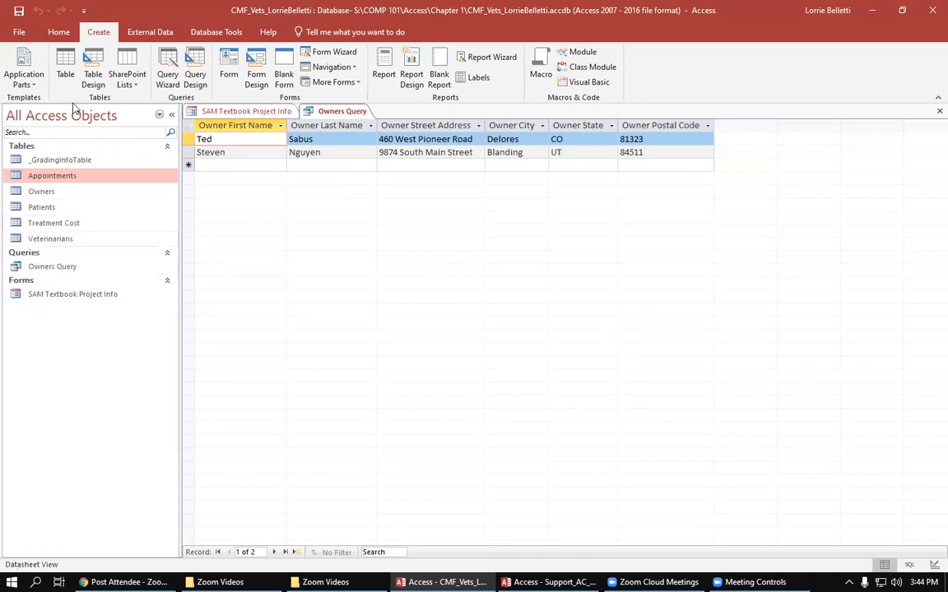
click(58, 268)
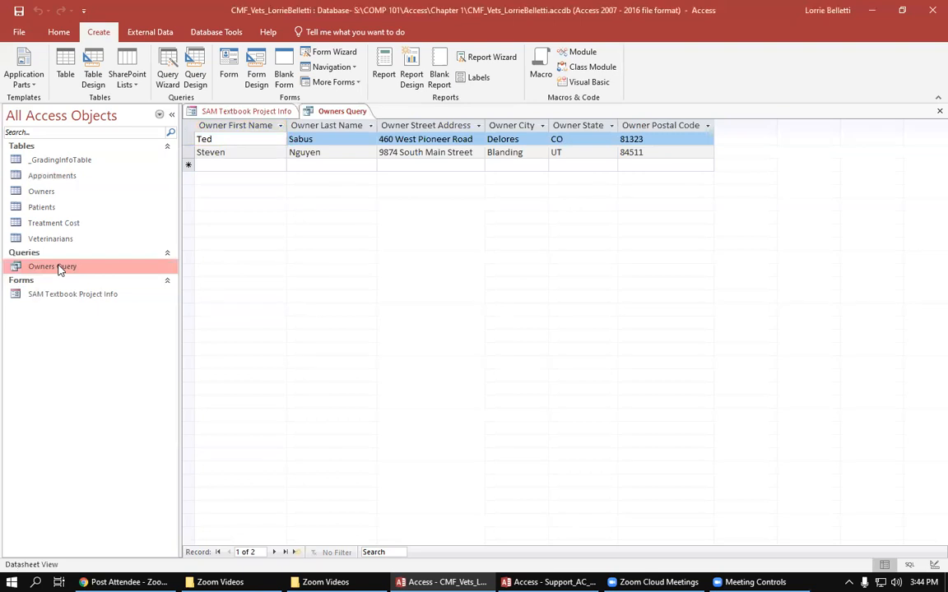